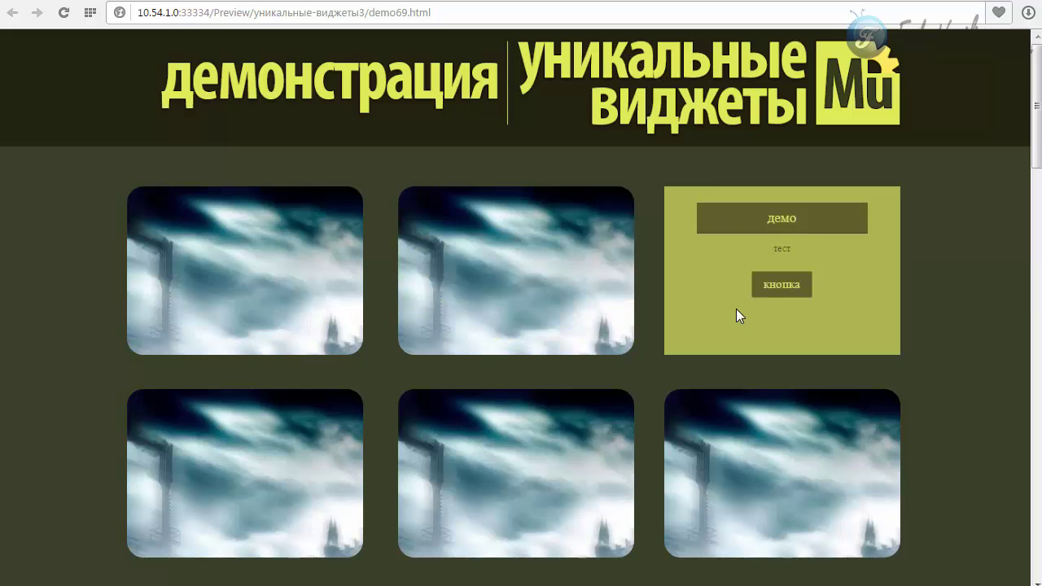
Step: Examine the hover effects on the sample images of the demo page in the browser
mouse_move(436, 268)
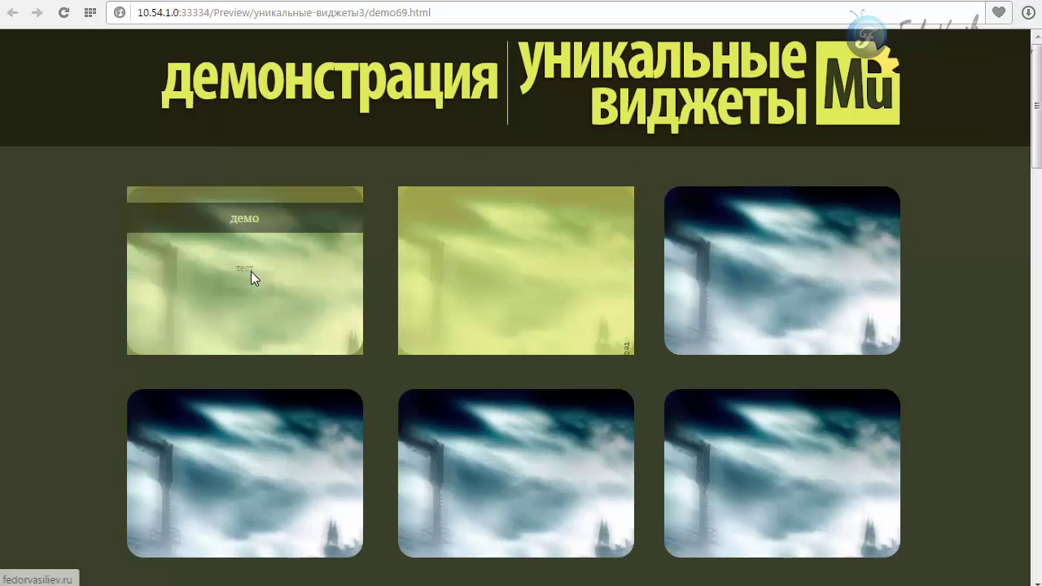
mouse_move(224, 474)
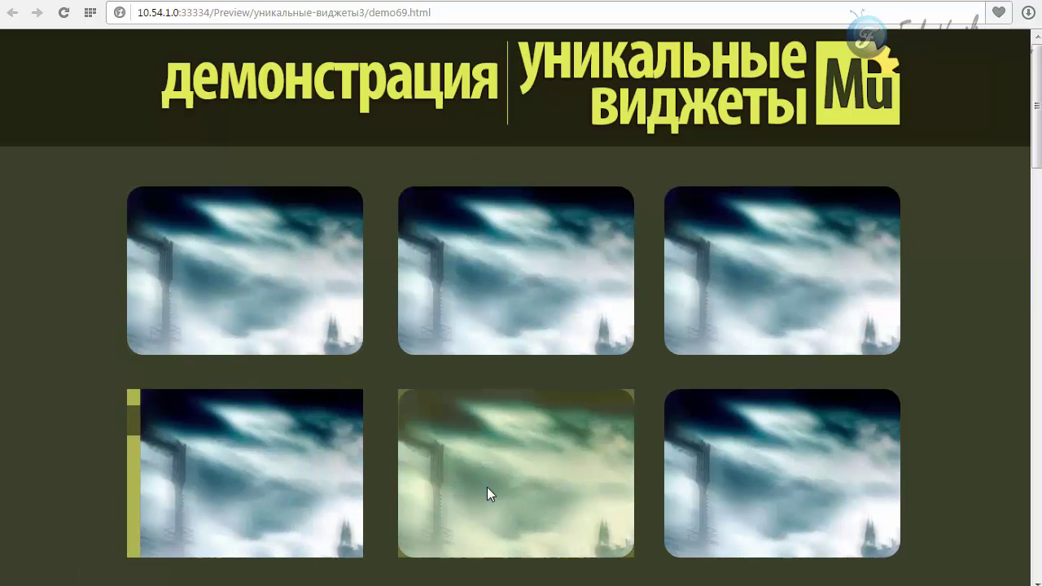
mouse_move(731, 493)
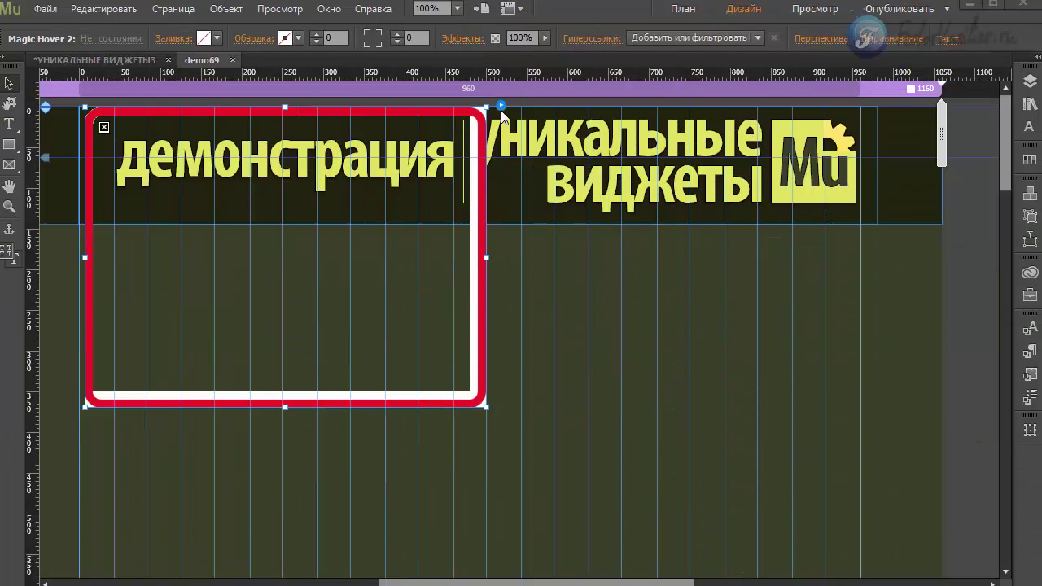
Step: Load the image 760044778.jpg into the Magic Hover 2 widget and set its effect to Rotate down
left_click(503, 107)
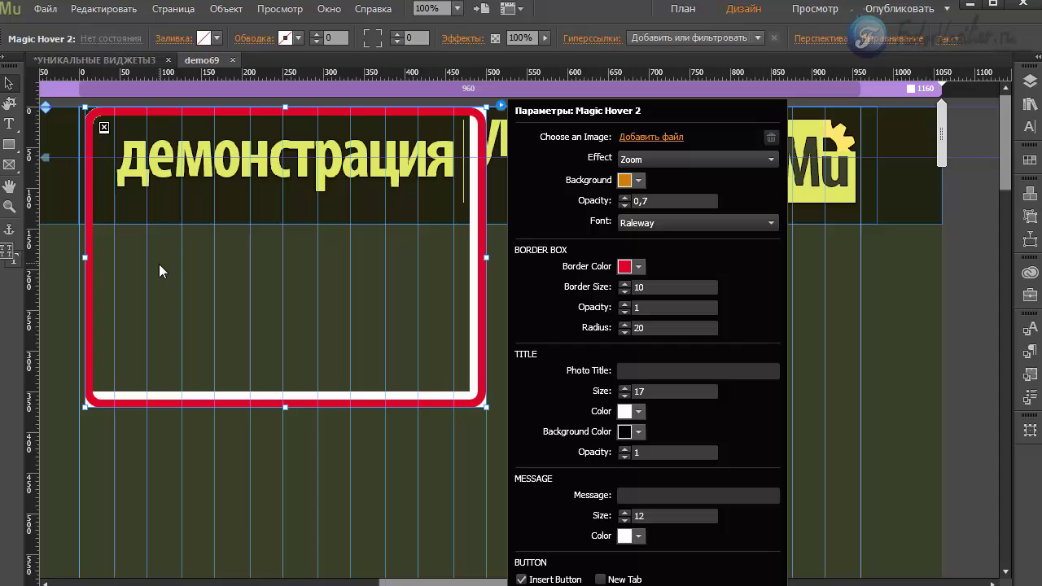
left_click(651, 137)
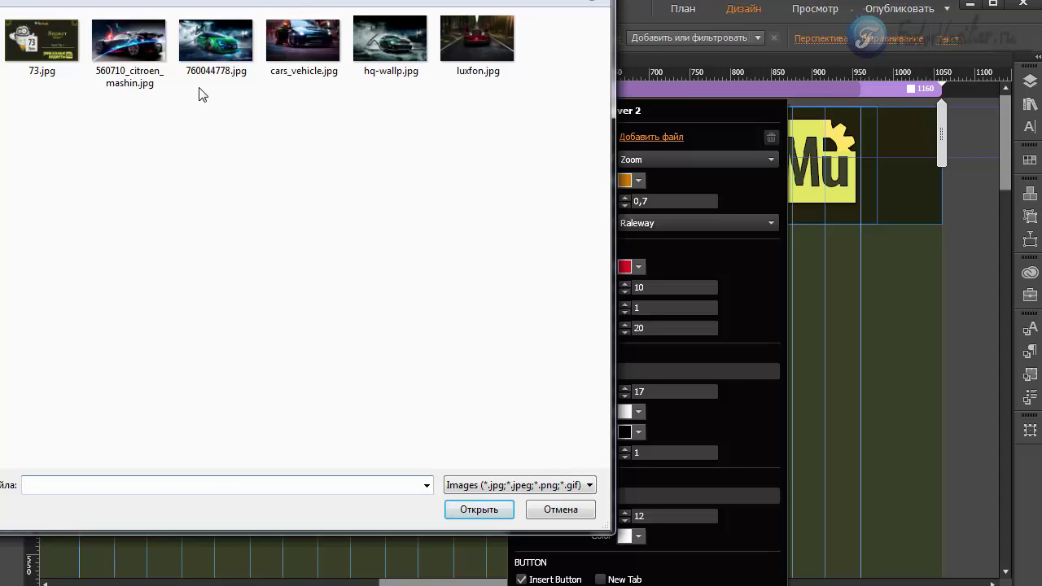
double_click(217, 57)
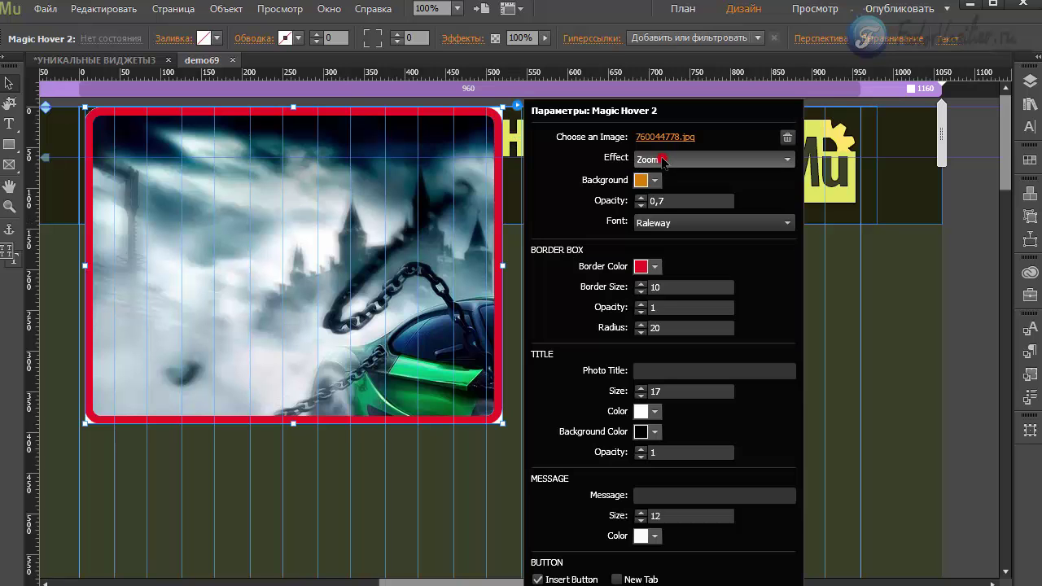
left_click(663, 159)
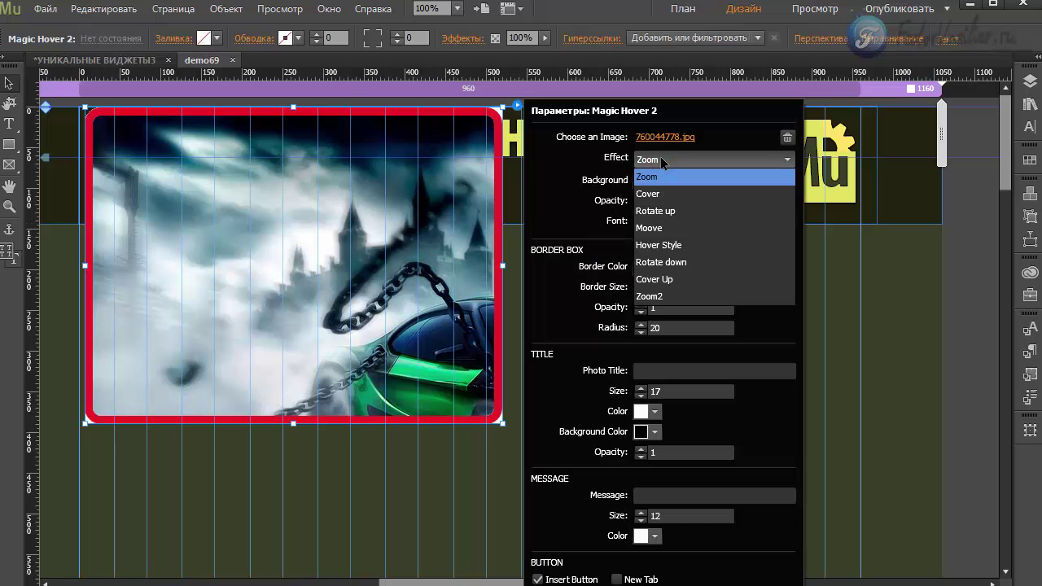
left_click(691, 261)
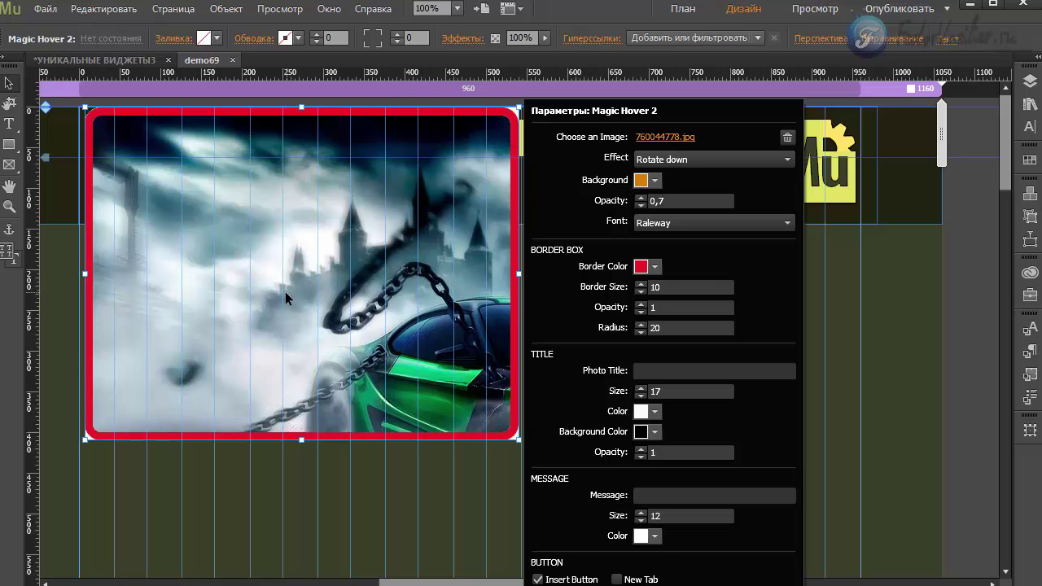
Step: Set the Magic Hover 2 widget's overlay background to the light yellow-green swatch
left_click(677, 201)
double_click(657, 202)
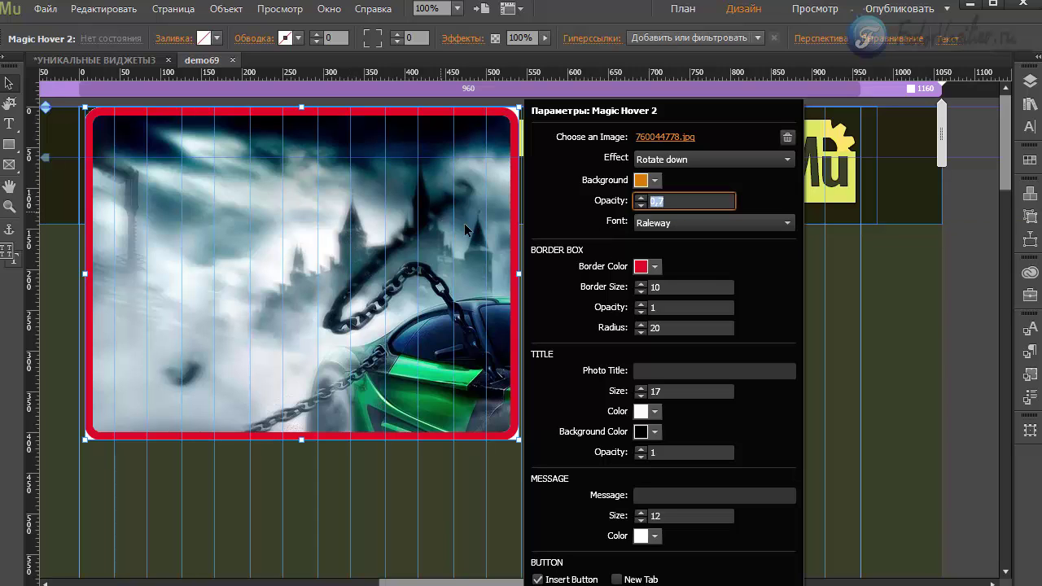
left_click(642, 180)
left_click(714, 231)
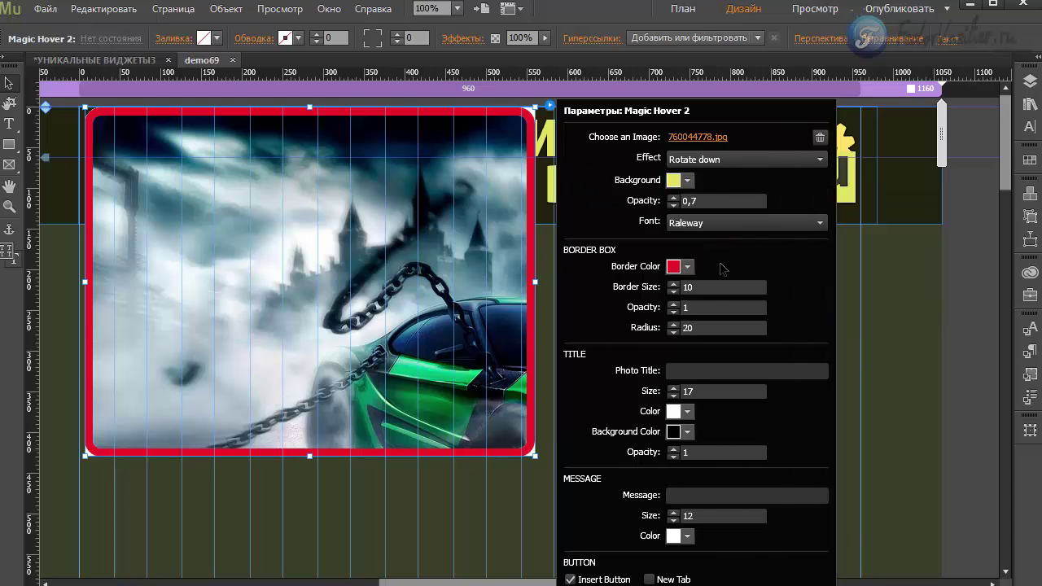
left_click(693, 226)
left_click(693, 229)
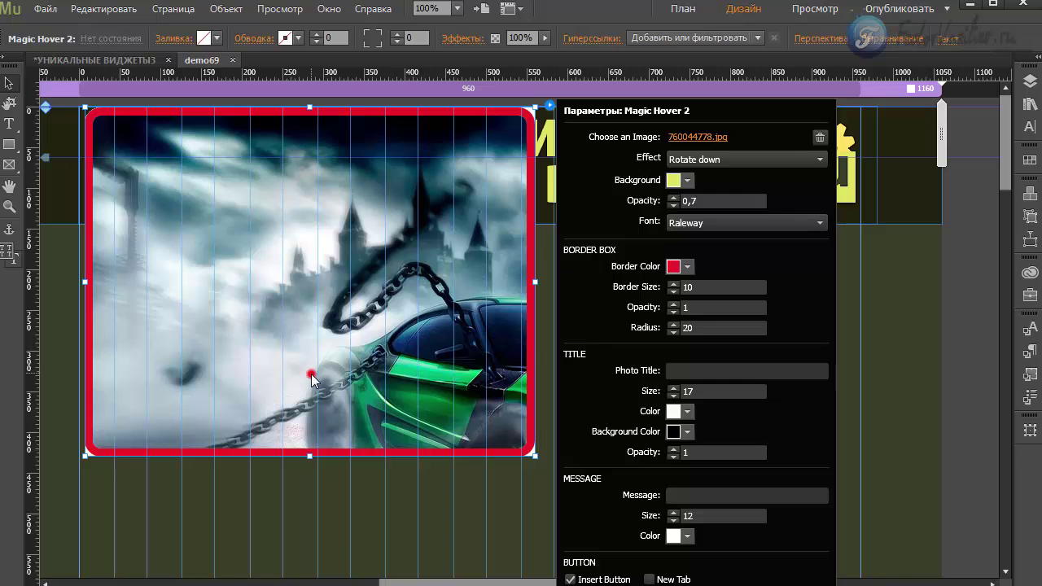
Step: Preview the page in the browser and check the hover effect on the image
left_click(46, 8)
left_click(149, 288)
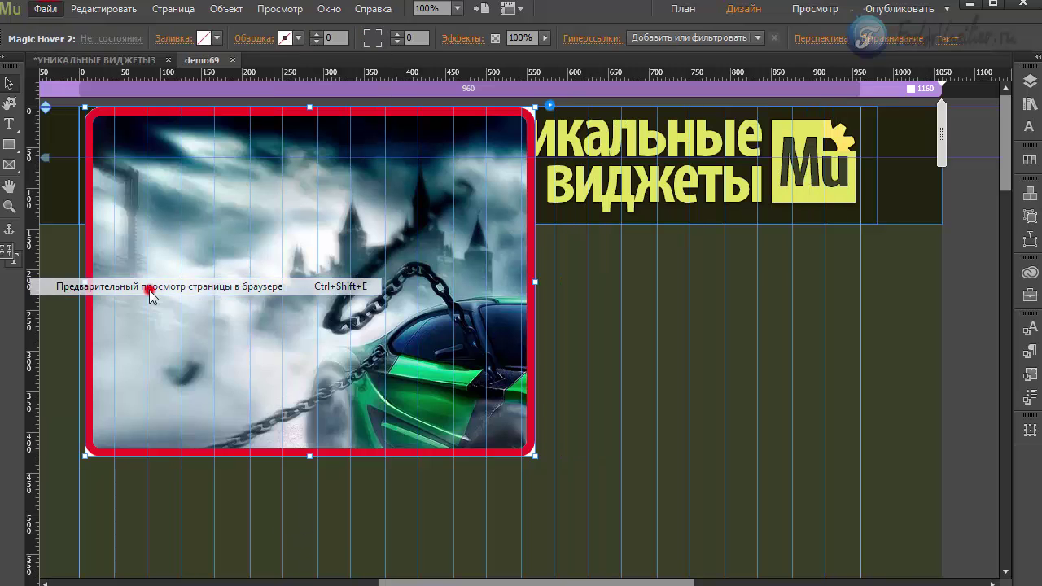
mouse_move(283, 290)
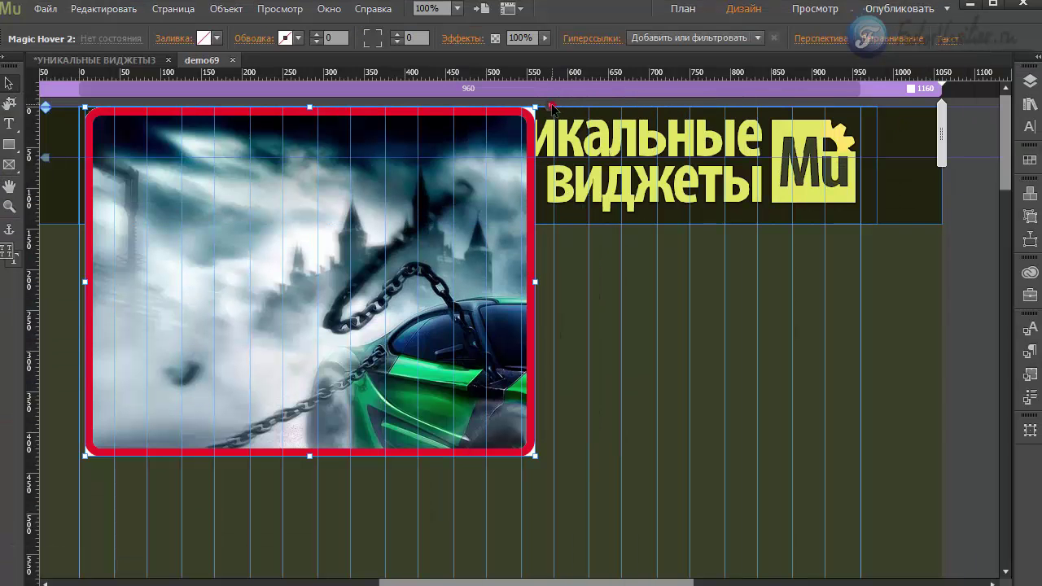
Step: Reopen the Magic Hover 2 options and set the border size to 0
left_click(552, 105)
left_click(689, 224)
left_click(689, 225)
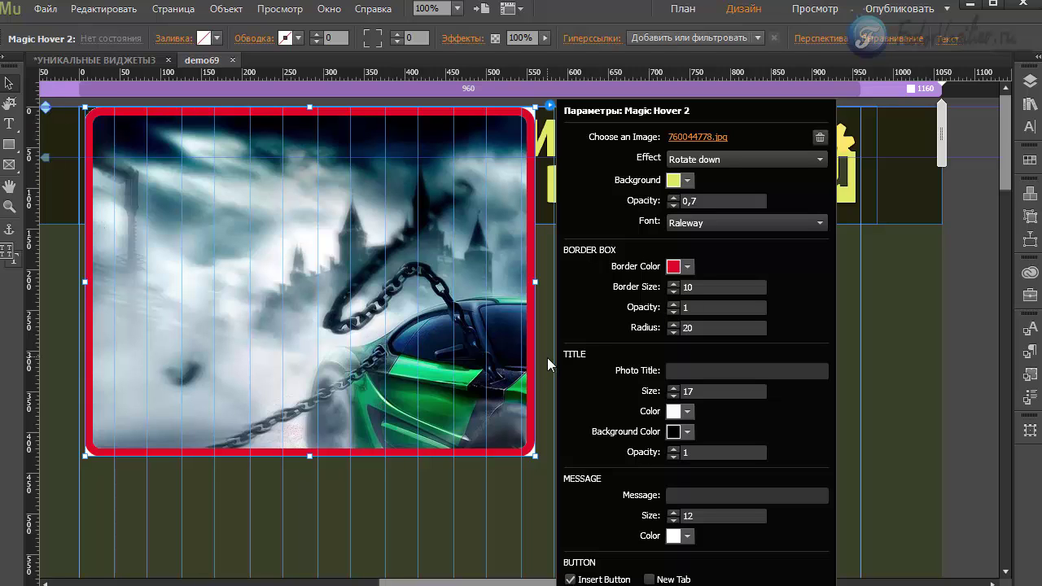
left_click(706, 287)
double_click(693, 287)
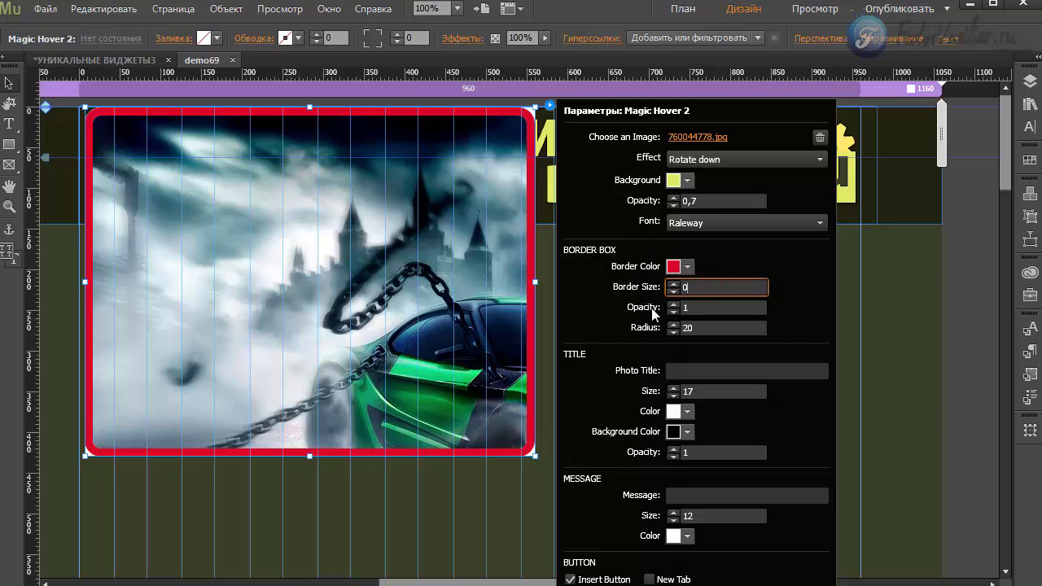
key("Return")
double_click(702, 308)
double_click(707, 328)
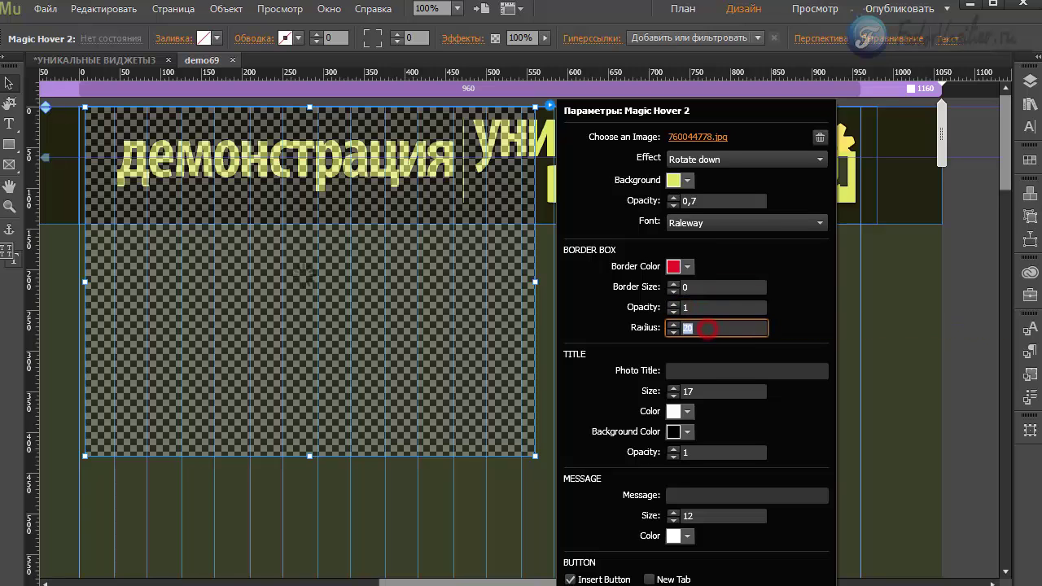
left_click(802, 315)
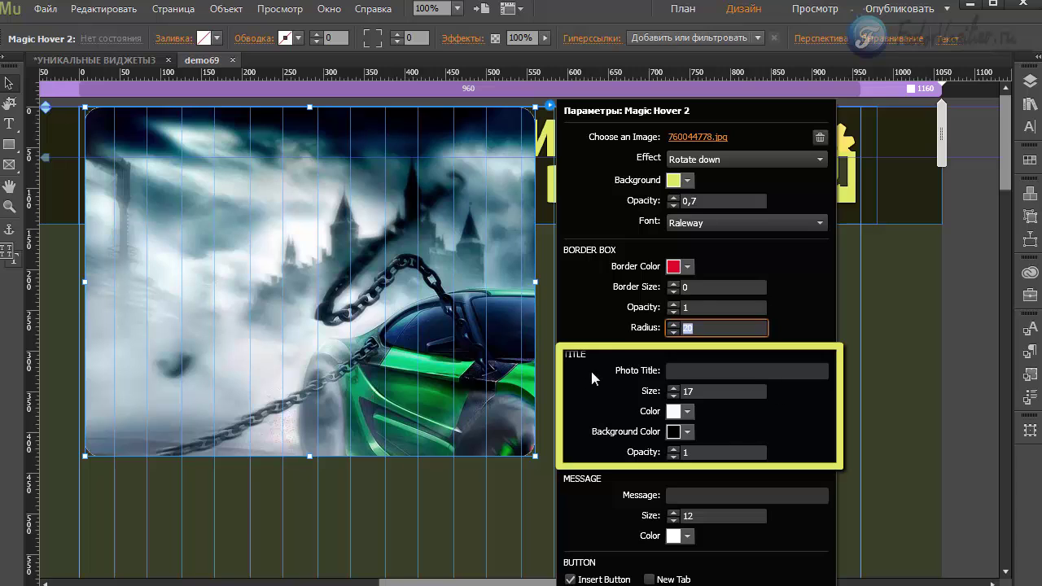
Step: Enter "демо" as the photo title of the widget
left_click(696, 372)
type("демо")
left_click(705, 390)
key("Return")
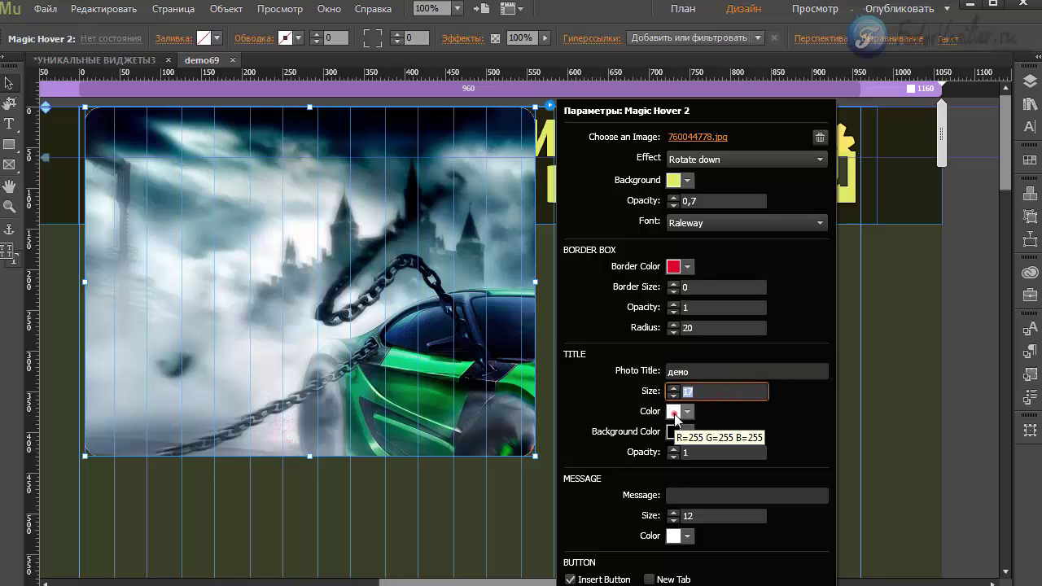
Step: Colour the title text light yellow-green and the title background dark olive
left_click(674, 414)
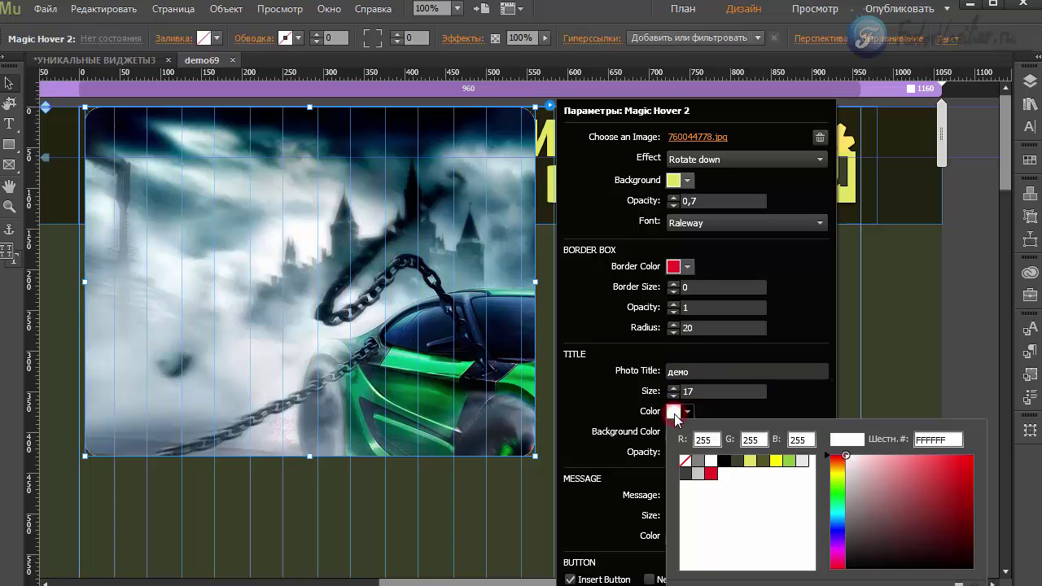
left_click(750, 462)
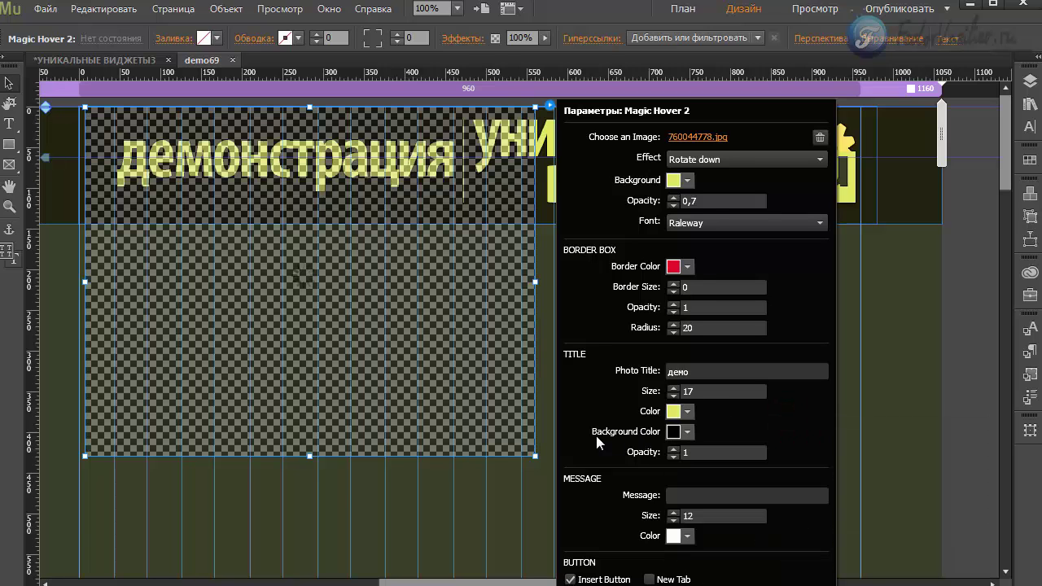
left_click(674, 433)
left_click(764, 483)
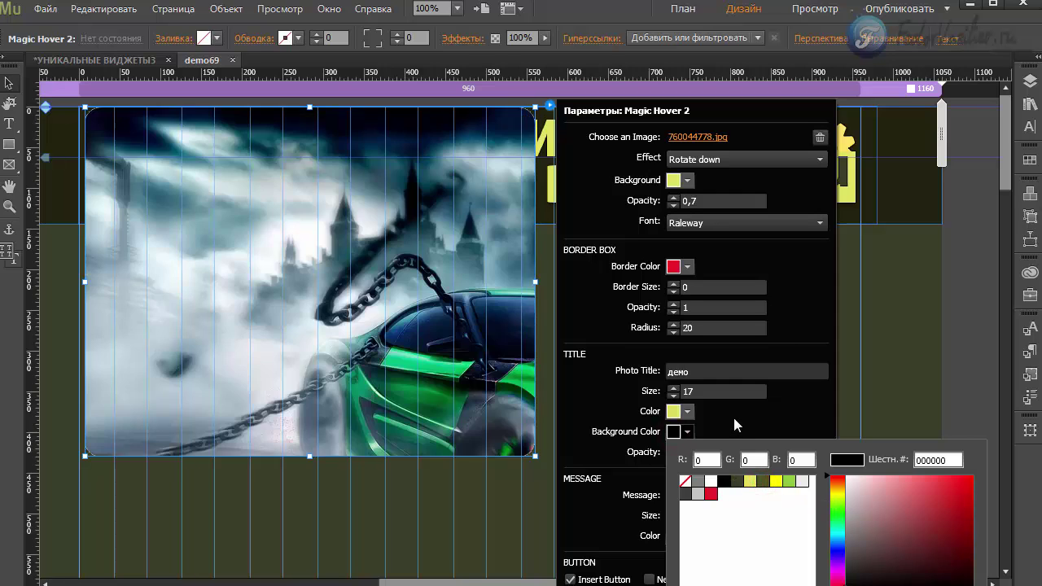
left_click(734, 417)
left_click(691, 454)
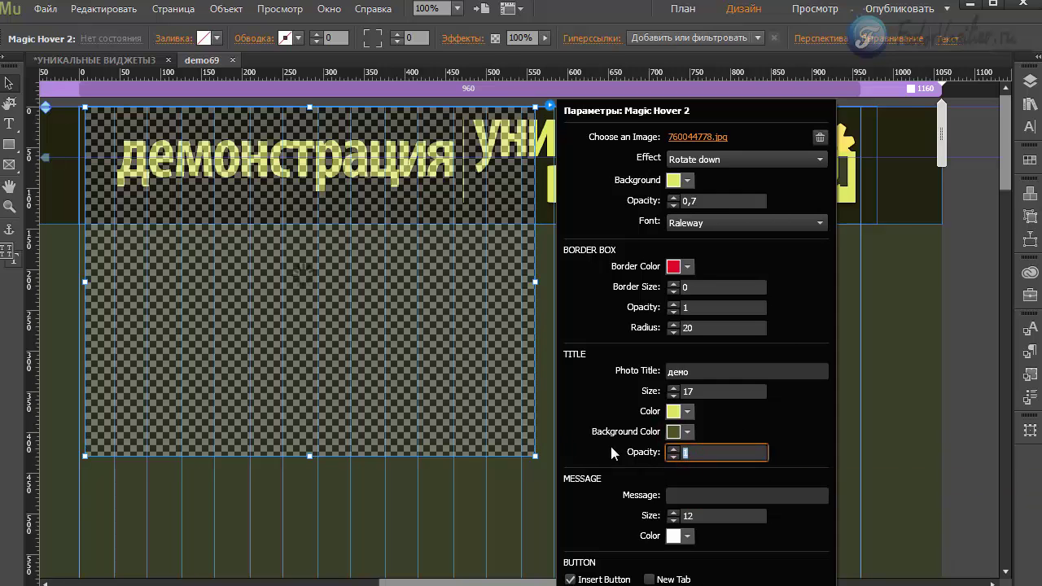
left_click(443, 363)
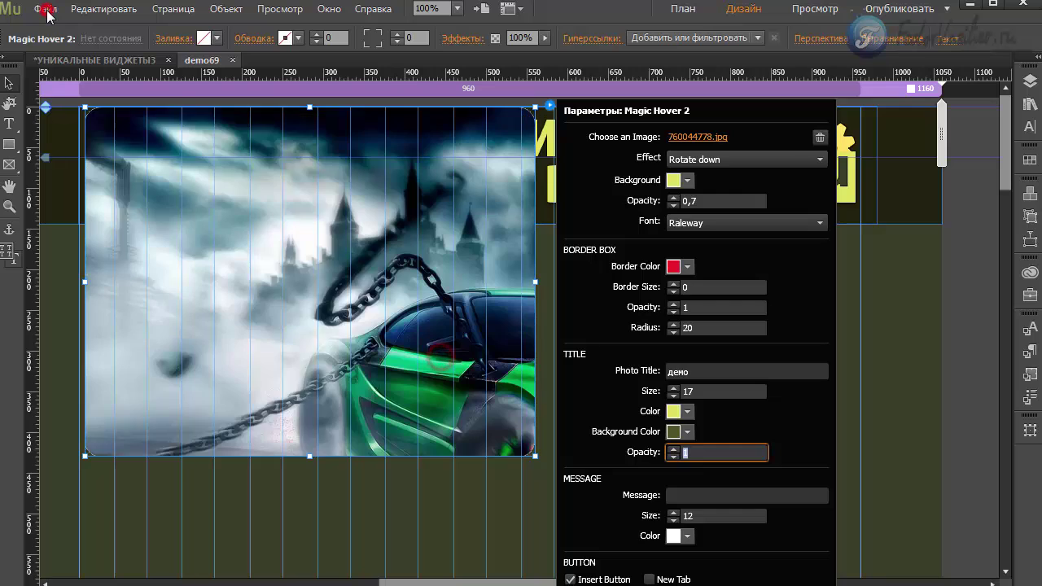
Step: Preview the page in the browser, check the title on the hover overlay, and return to Adobe Muse
left_click(45, 8)
left_click(45, 8)
left_click(44, 8)
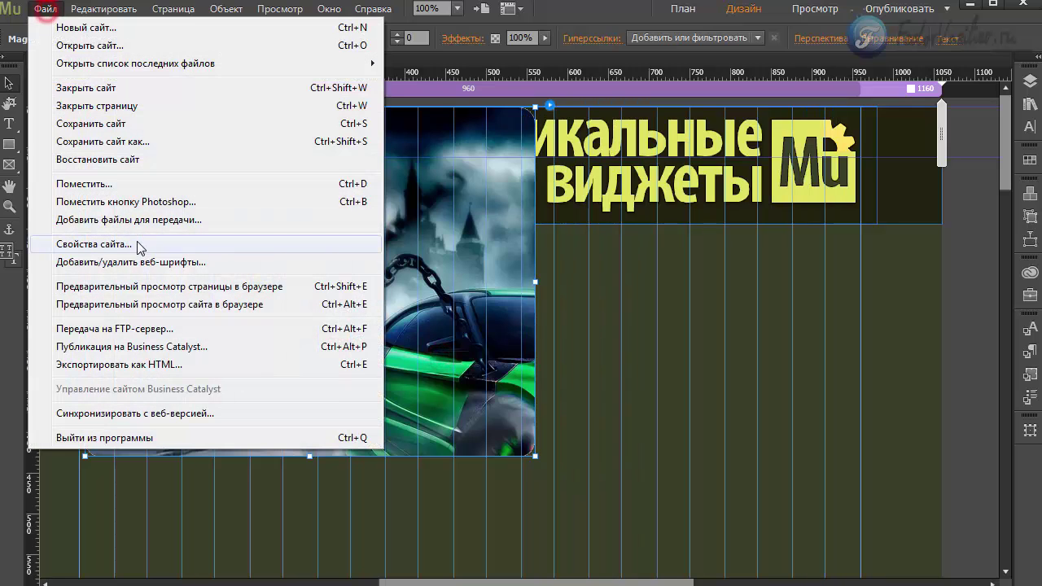
left_click(147, 287)
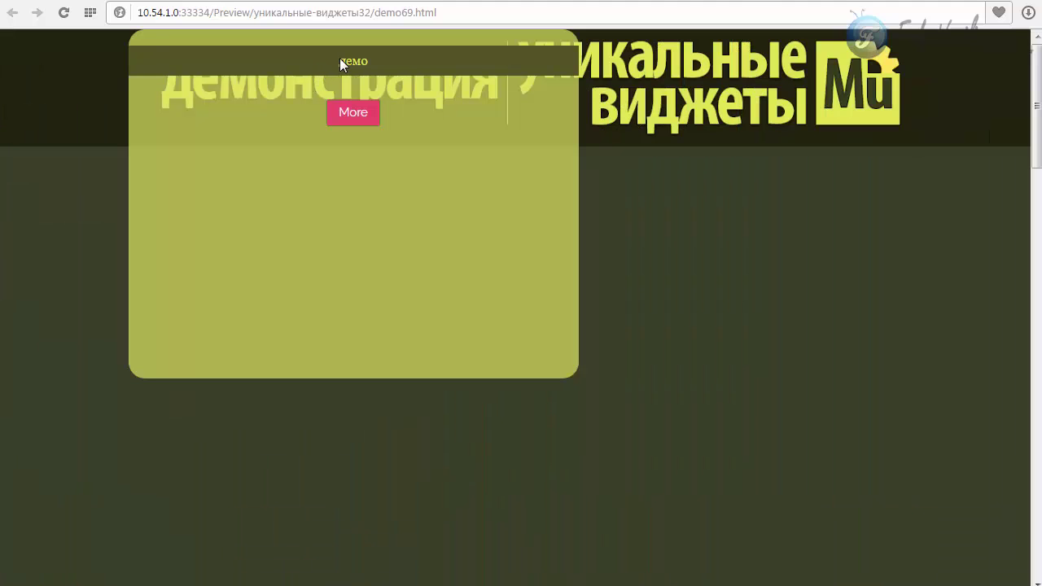
left_click(328, 59)
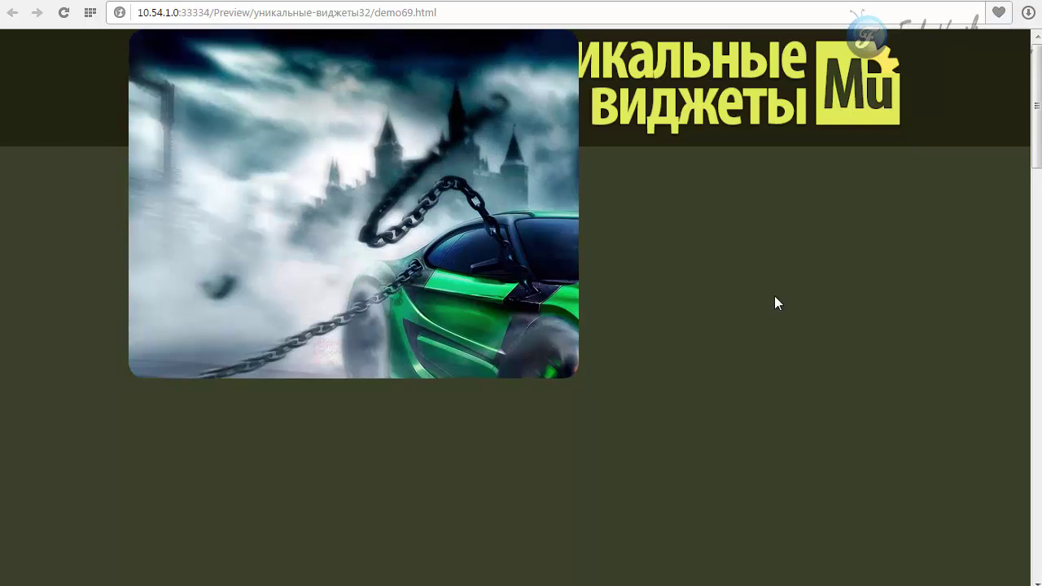
key("alt+Tab")
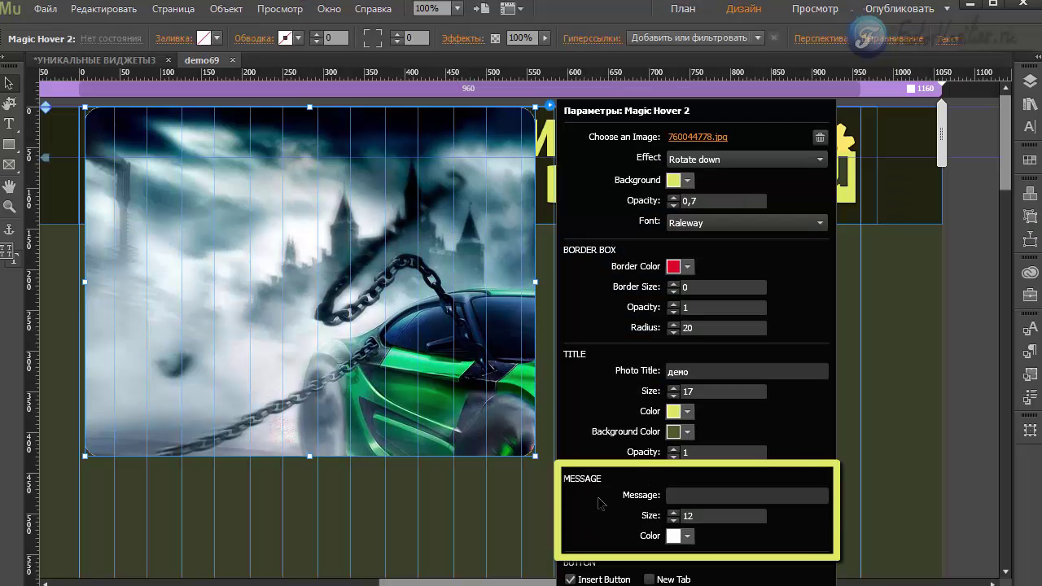
Step: Enter "текст" as the widget's message and colour it light yellow-green
left_click(686, 497)
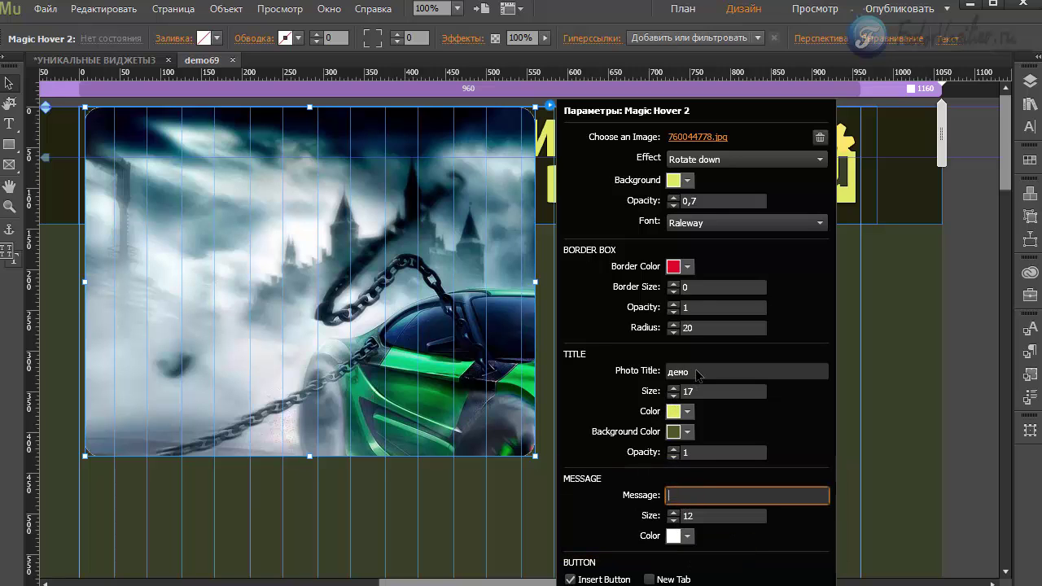
left_click(698, 373)
left_click(688, 497)
type("текст")
key("Return")
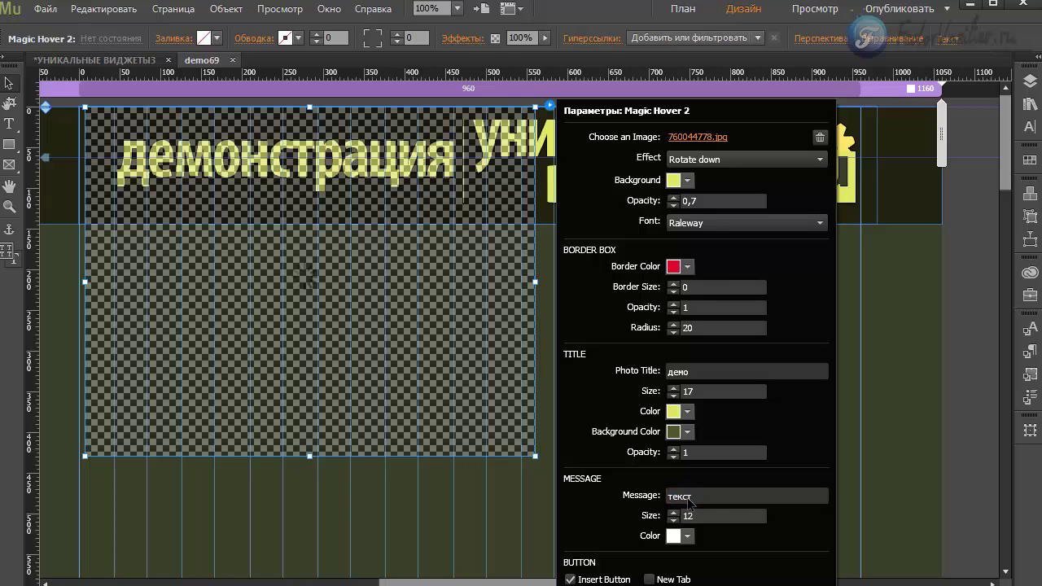
left_click(705, 518)
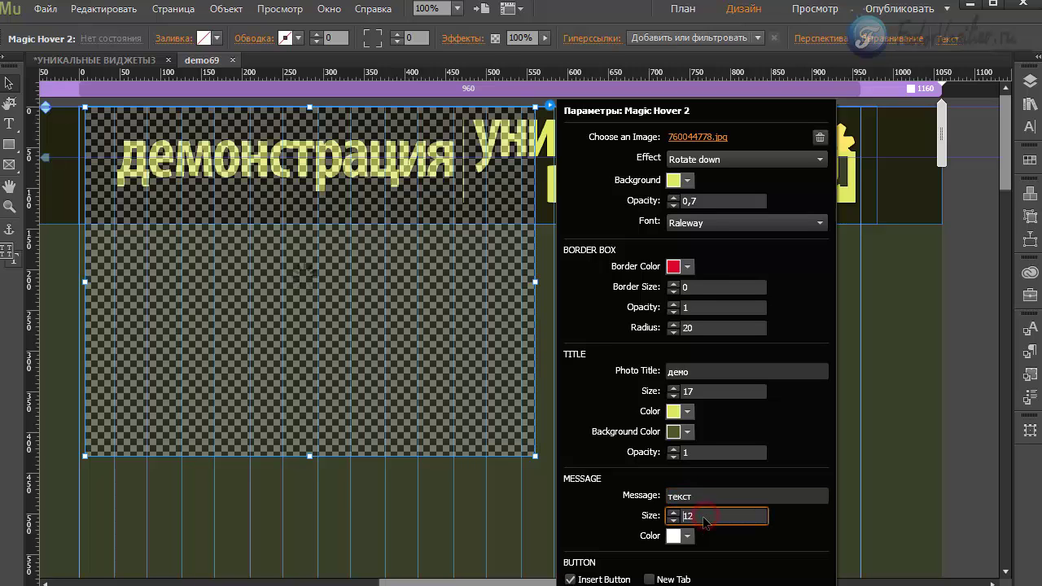
left_click(673, 536)
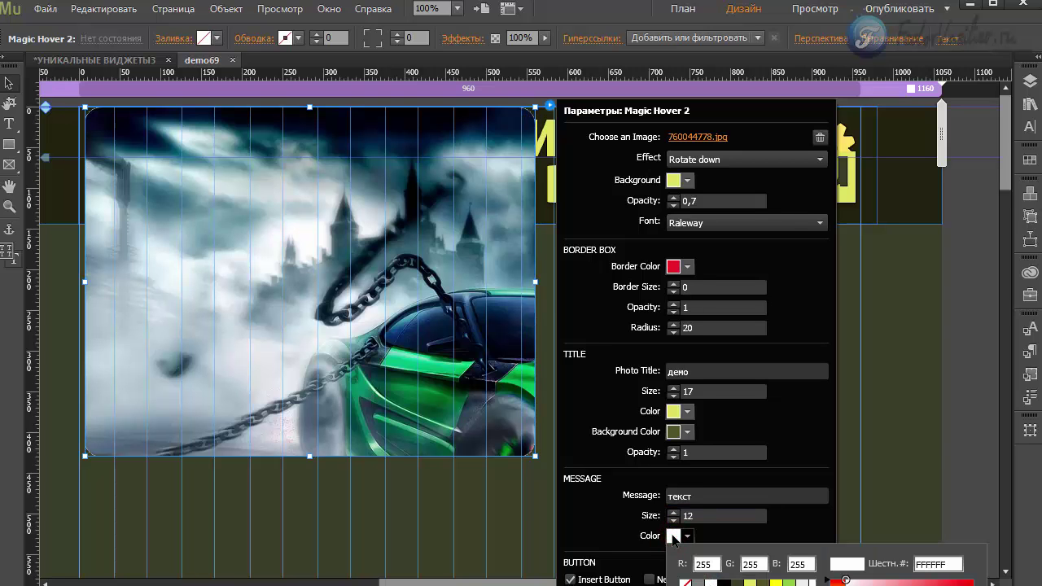
left_click(776, 583)
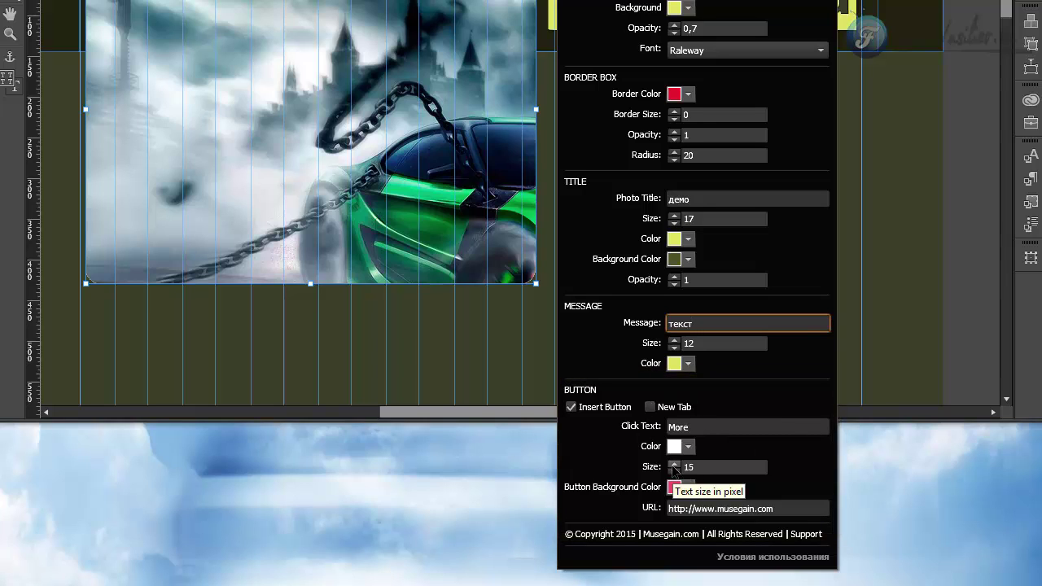
Step: Keep the widget's button inserted and make its link open in a new tab
left_click(571, 407)
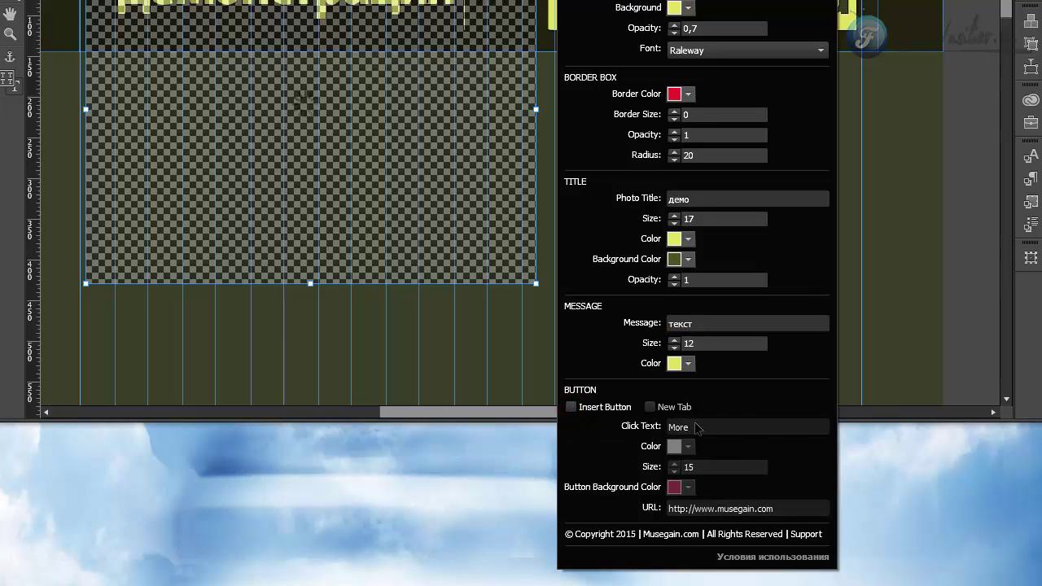
left_click(571, 407)
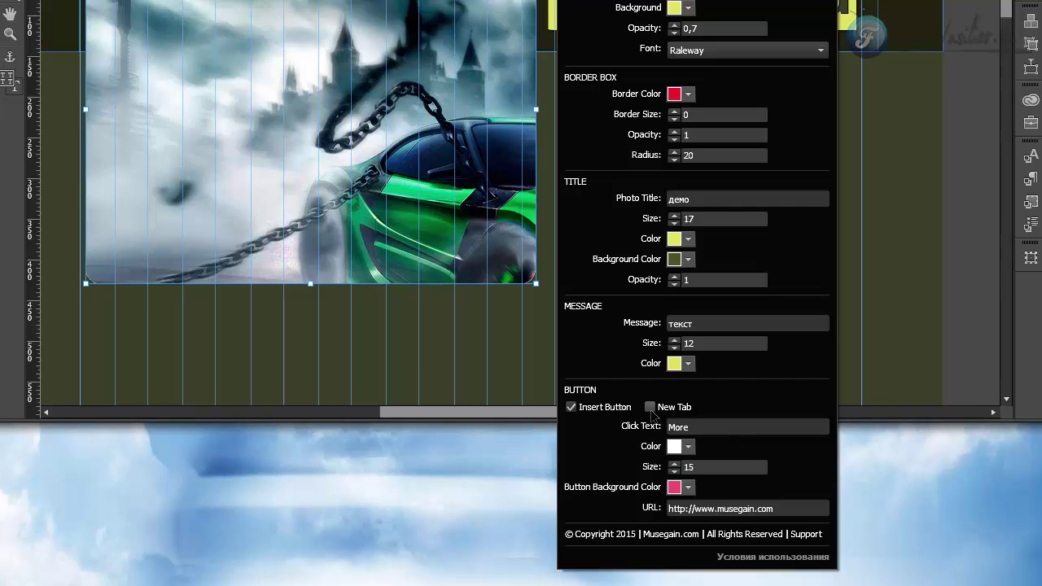
left_click(649, 407)
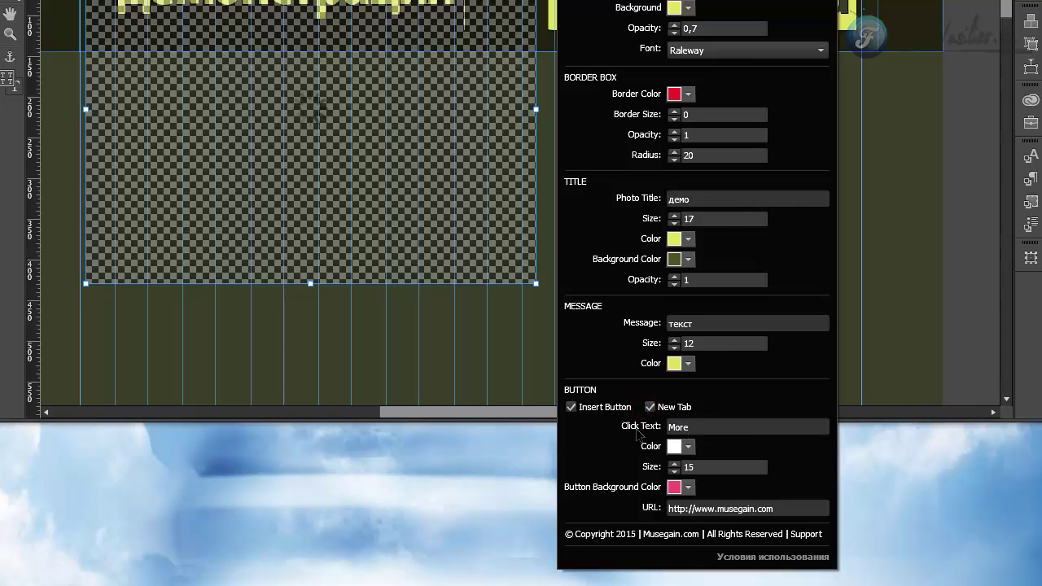
Step: Set the widget button's text to "кнопка" and colour it bright yellow
left_click(706, 429)
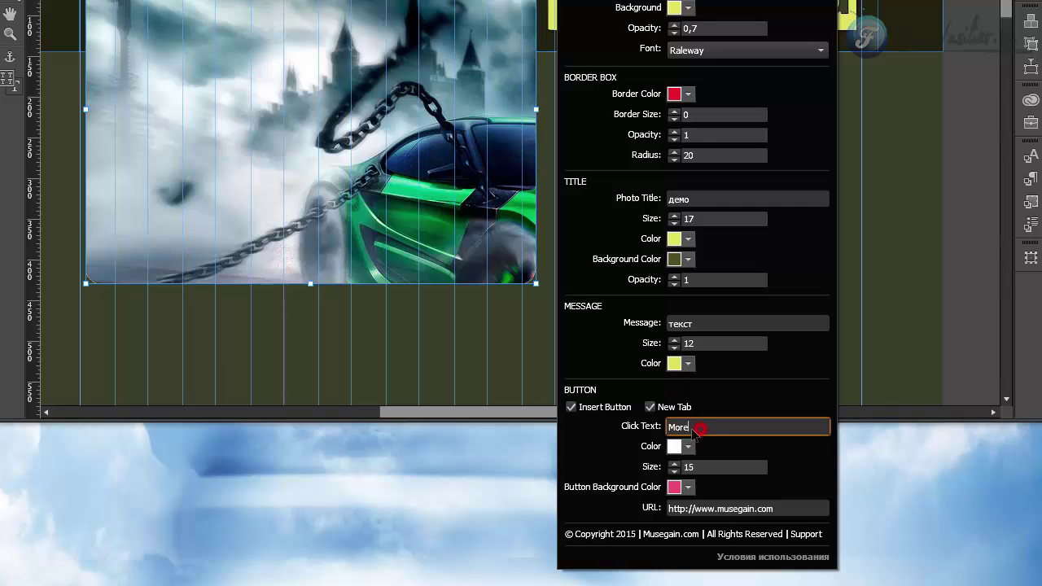
type("кнопка")
double_click(705, 429)
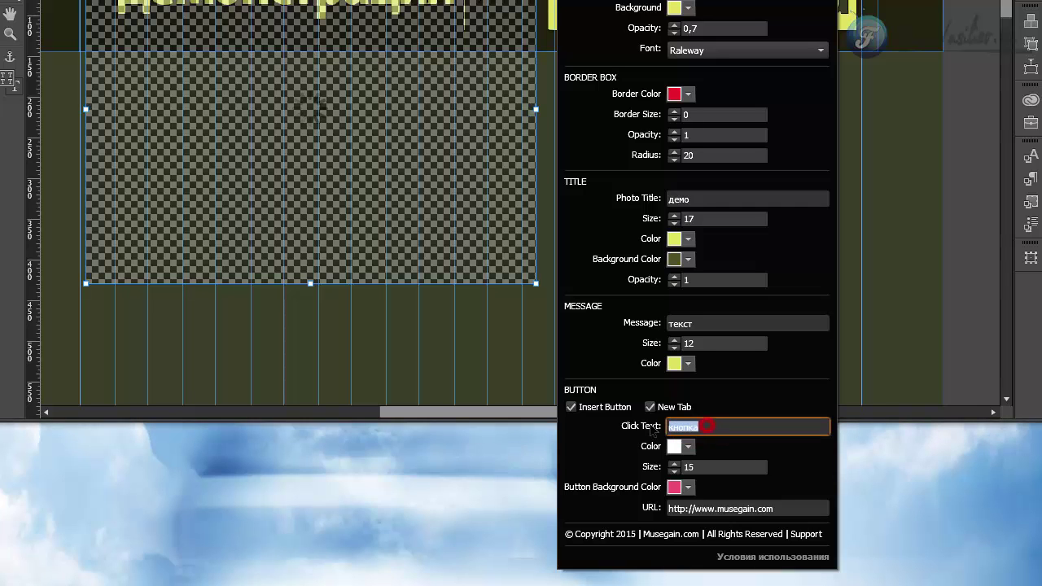
left_click(675, 446)
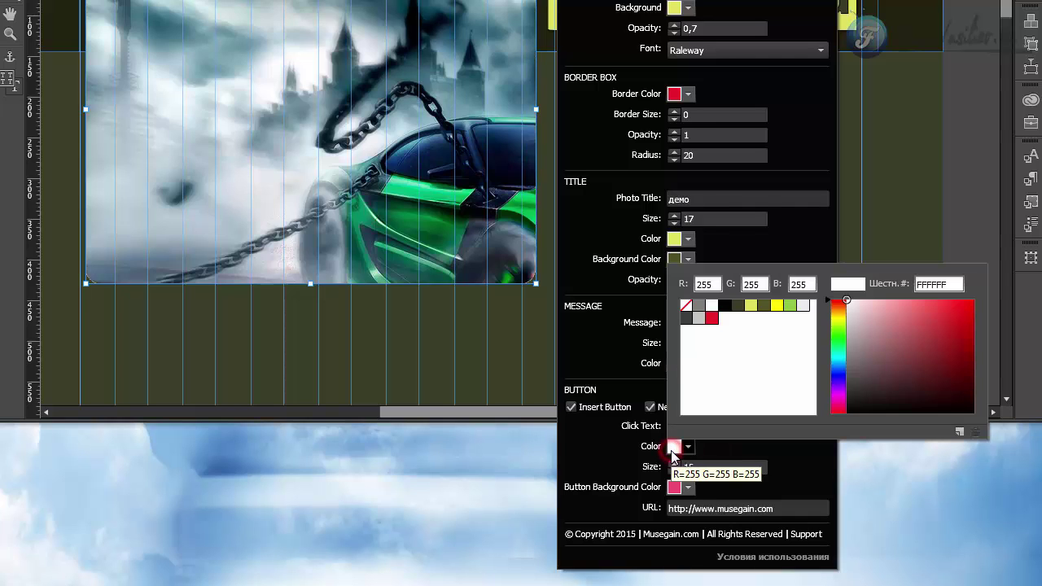
left_click(776, 305)
left_click(586, 464)
double_click(698, 466)
Step: Colour the button's background dark olive and select its URL for editing
left_click(678, 489)
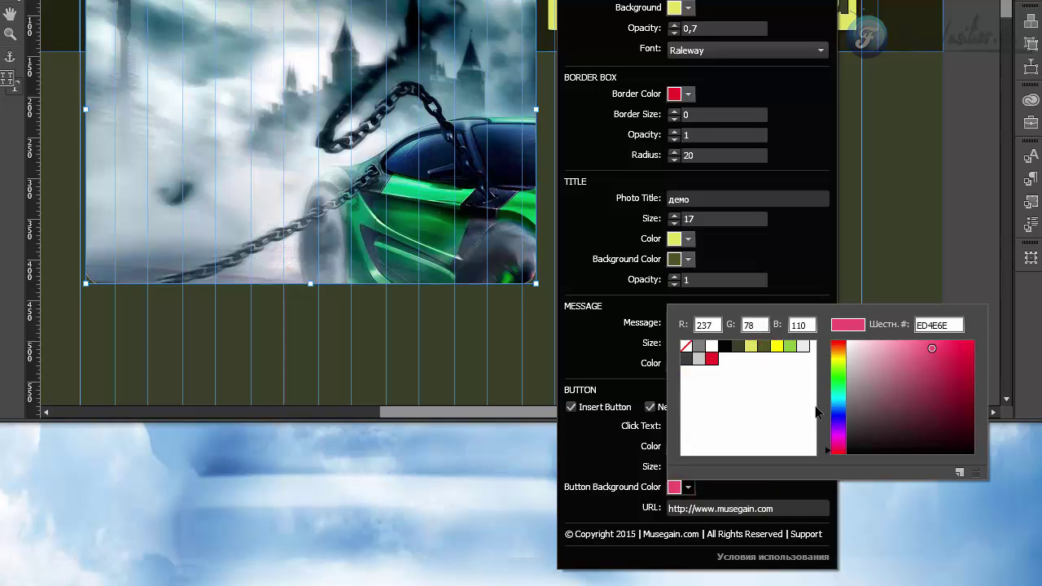
left_click(738, 346)
left_click(783, 509)
left_click_drag(784, 509, 666, 509)
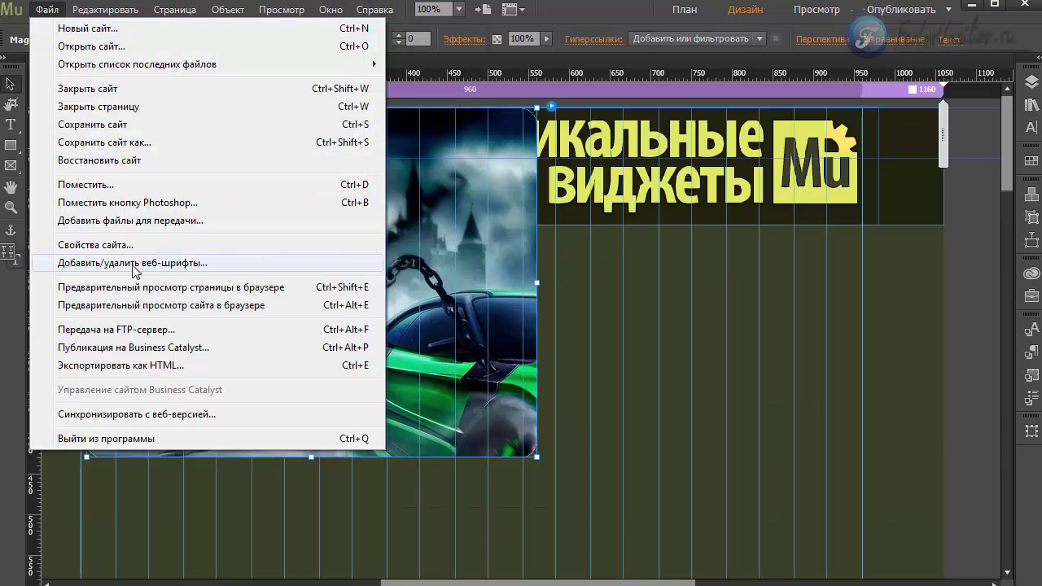
Step: Preview the page in the browser, check the button on the hover overlay, and return to Adobe Muse
left_click(140, 287)
mouse_move(398, 179)
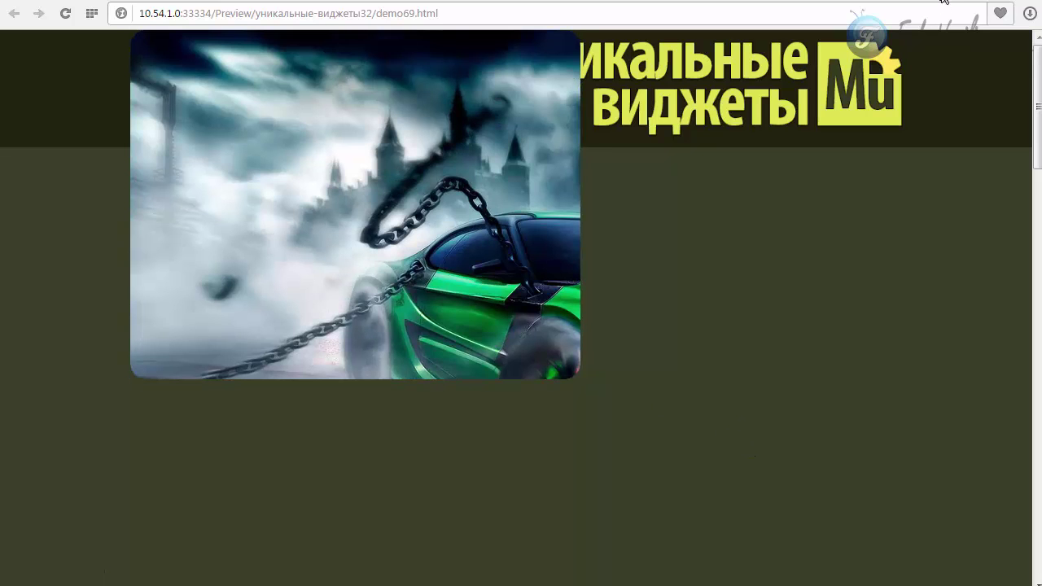
key("alt+Tab")
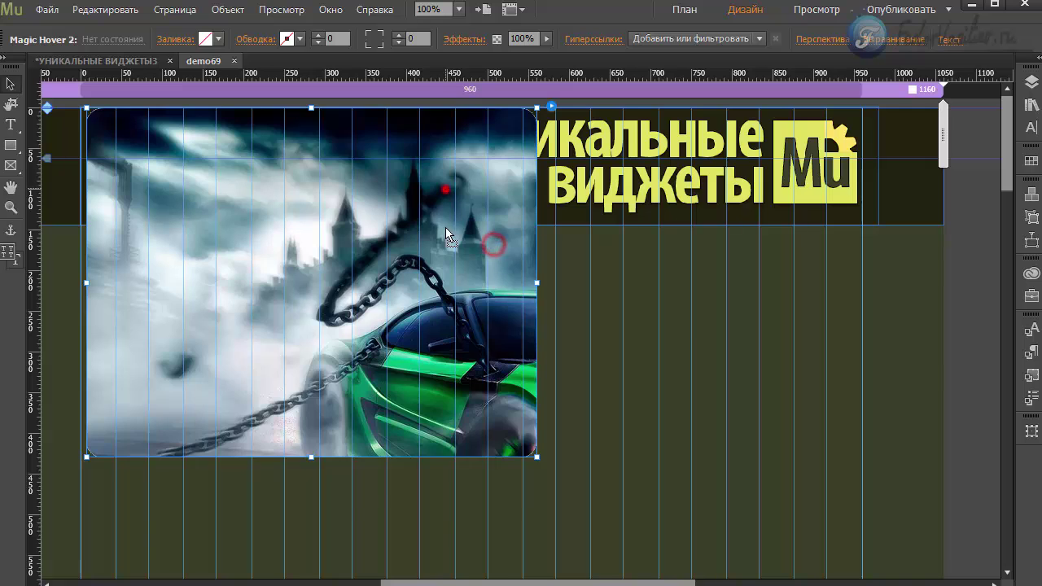
Step: Place the widget just below the page header and shrink it to about 340 by 230 px
key("ctrl+z")
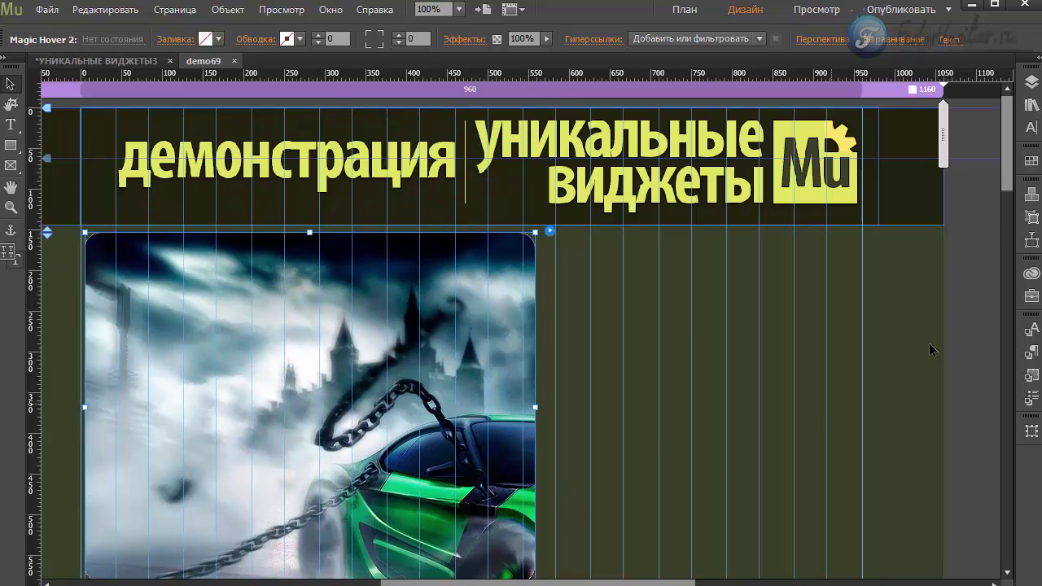
scroll(1010, 195, "down", 2)
left_click_drag(535, 497, 361, 334)
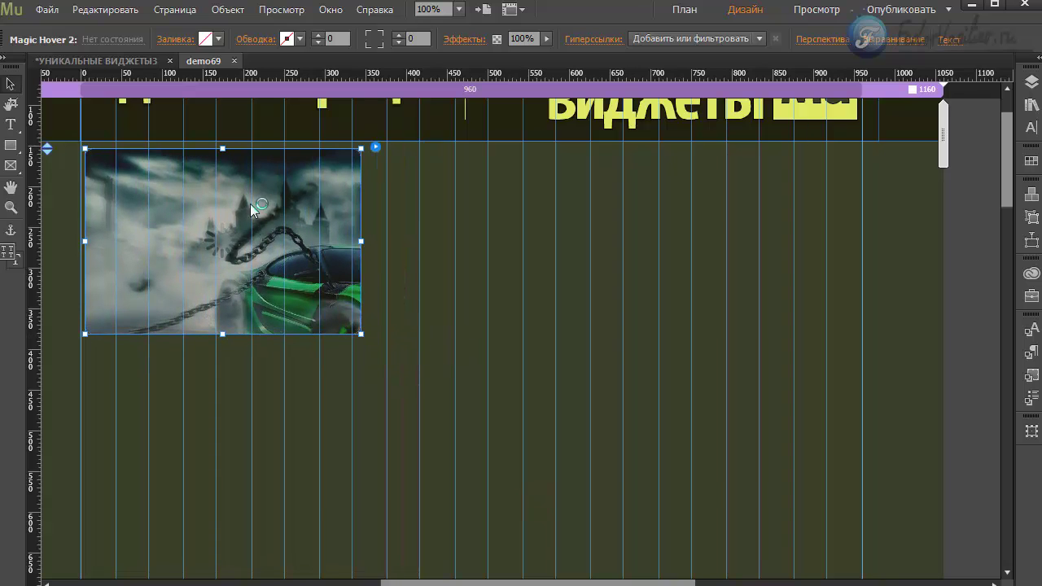
Step: Align the widget's left edge with the next column guide and duplicate it beside the original at the same height
left_click_drag(250, 219, 299, 233)
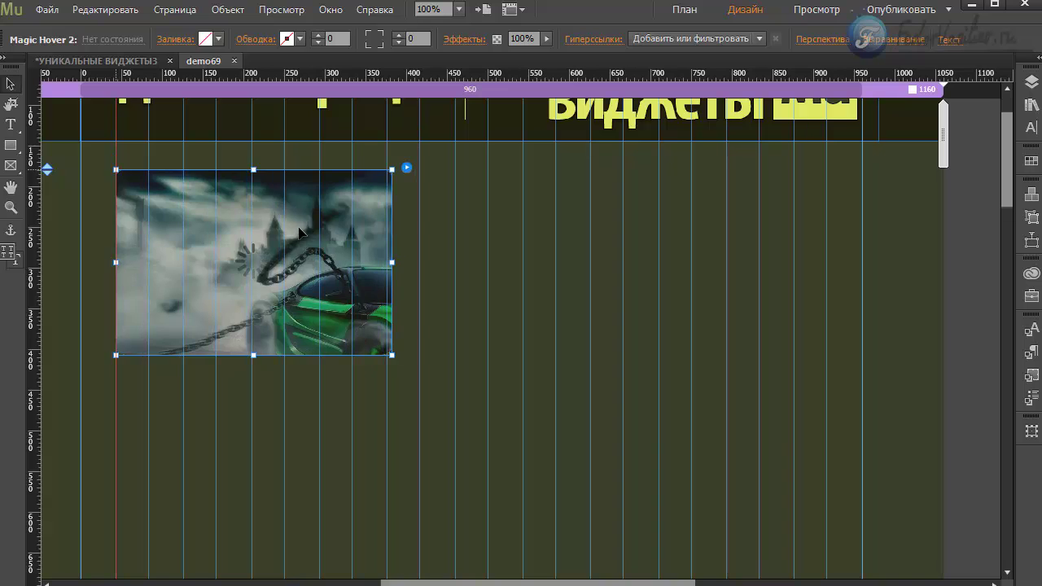
left_click_drag(221, 233, 521, 241)
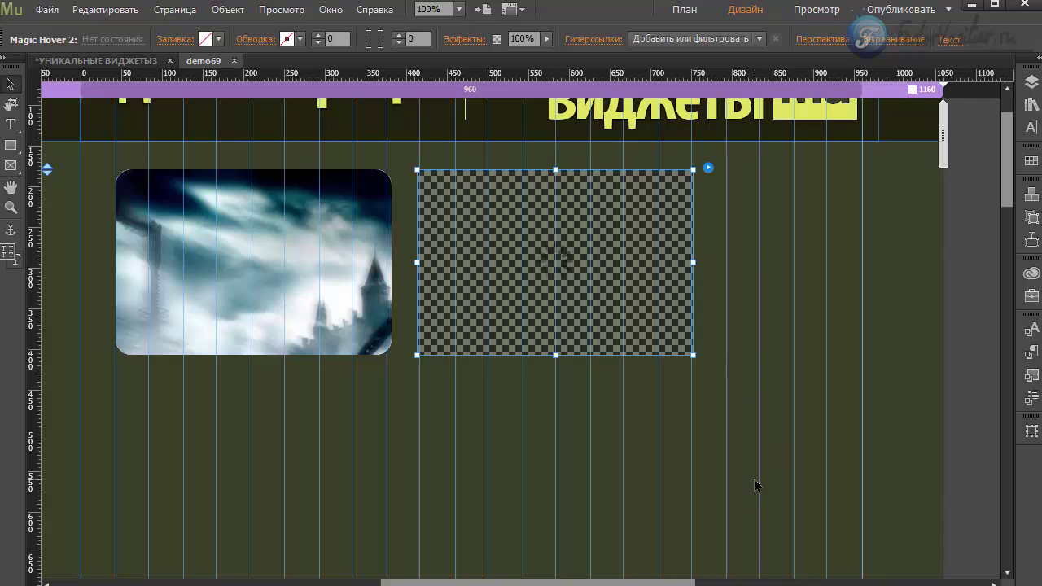